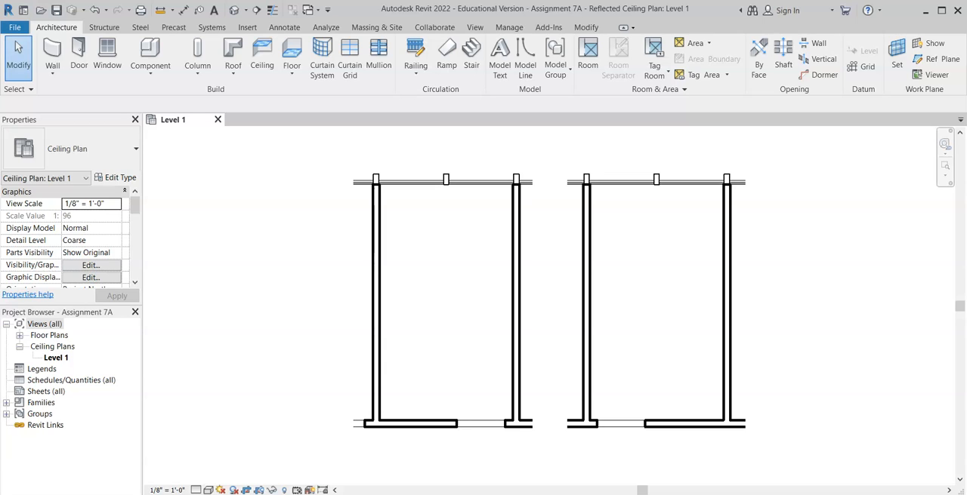
Step: Start a sketched 2' x 2' ACT System ceiling in the Level 1 ceiling plan with a 9' 4" height offset
{"action": "left_click", "coordinate": [56, 357]}
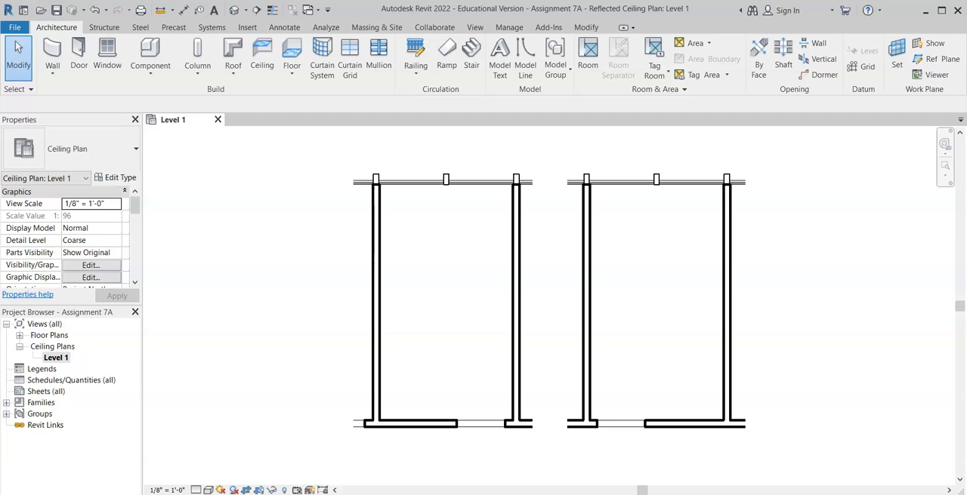
{"action": "left_click", "coordinate": [265, 59]}
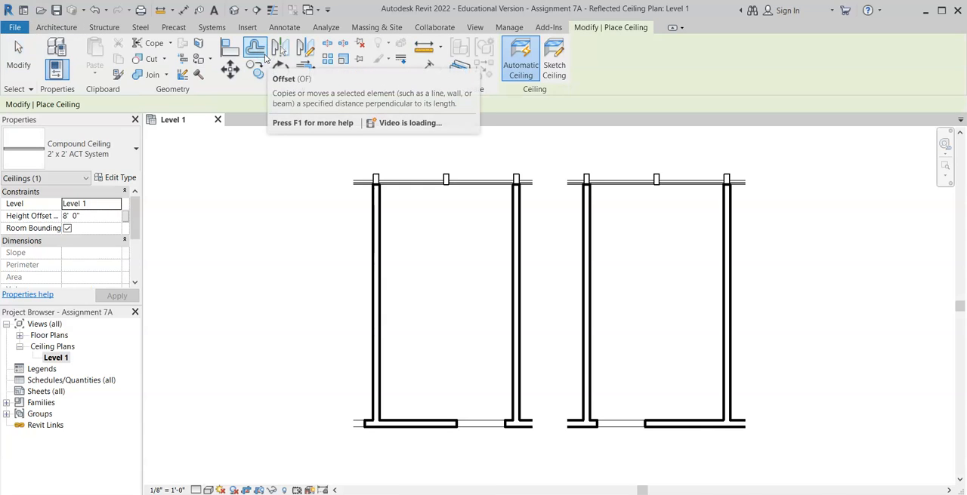
{"action": "left_click", "coordinate": [564, 59]}
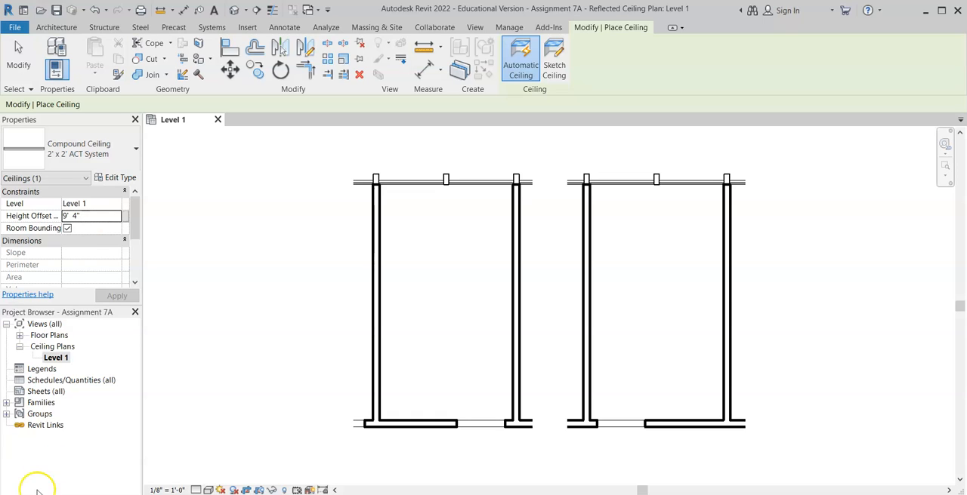
{"action": "left_click", "coordinate": [555, 69]}
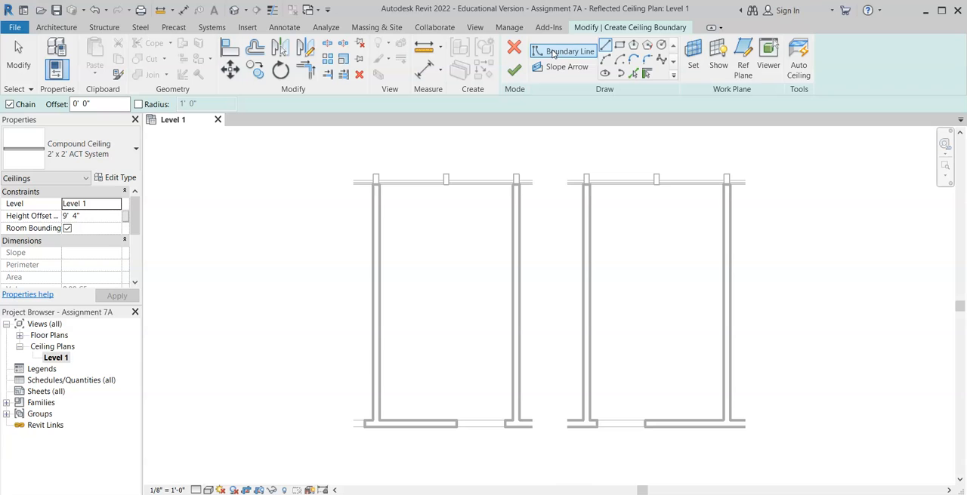
Step: Draw straight ceiling boundary lines along the inner faces of the left room's upper and right-hand walls
{"action": "left_click", "coordinate": [560, 53]}
{"action": "left_click", "coordinate": [604, 47]}
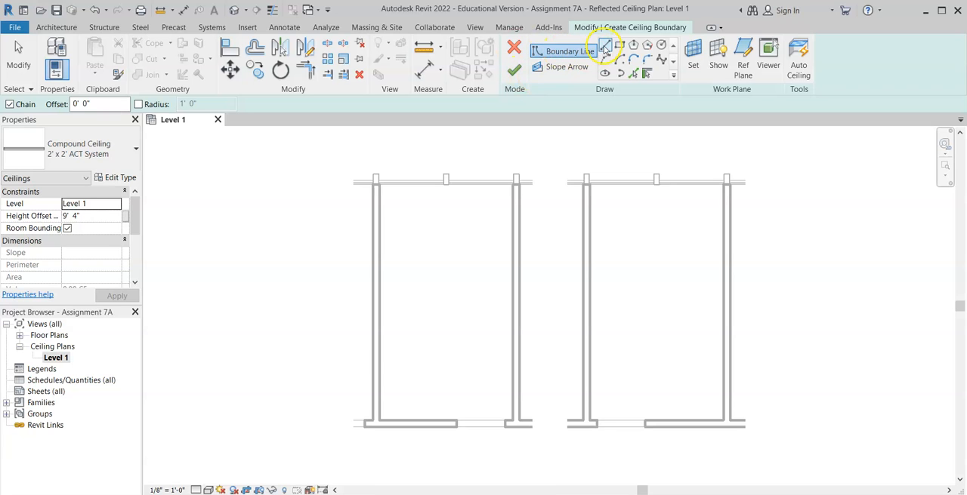
{"action": "scroll", "coordinate": [388, 191], "scroll_direction": "up", "scroll_amount": 3}
{"action": "left_click", "coordinate": [384, 183]}
{"action": "left_click", "coordinate": [370, 180]}
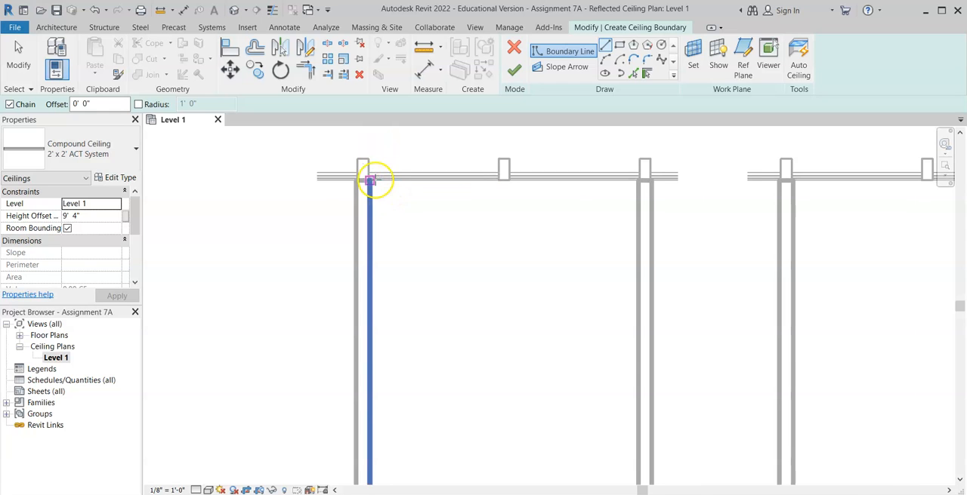
{"action": "left_click", "coordinate": [636, 180]}
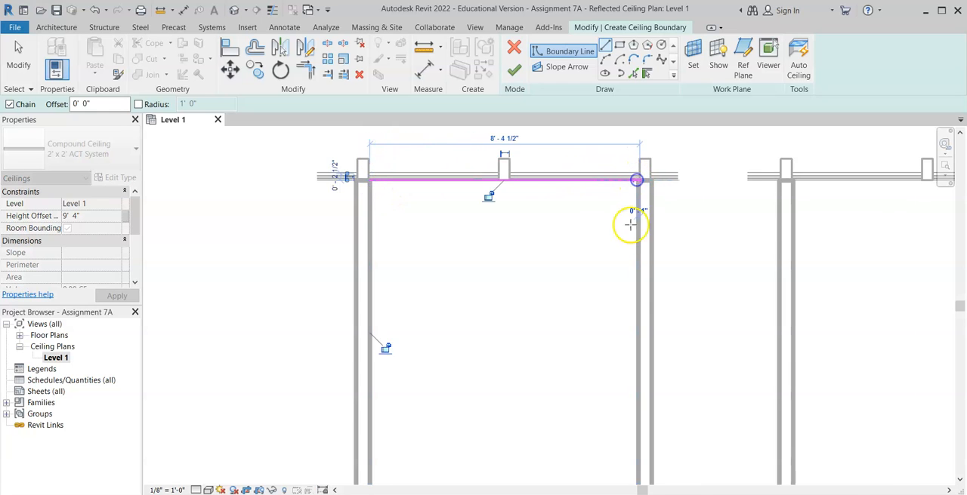
{"action": "scroll", "coordinate": [625, 246], "scroll_direction": "down", "scroll_amount": 2}
{"action": "middle_click_drag", "start_coordinate": [619, 237], "coordinate": [602, 100]}
{"action": "scroll", "coordinate": [619, 322], "scroll_direction": "up", "scroll_amount": 3}
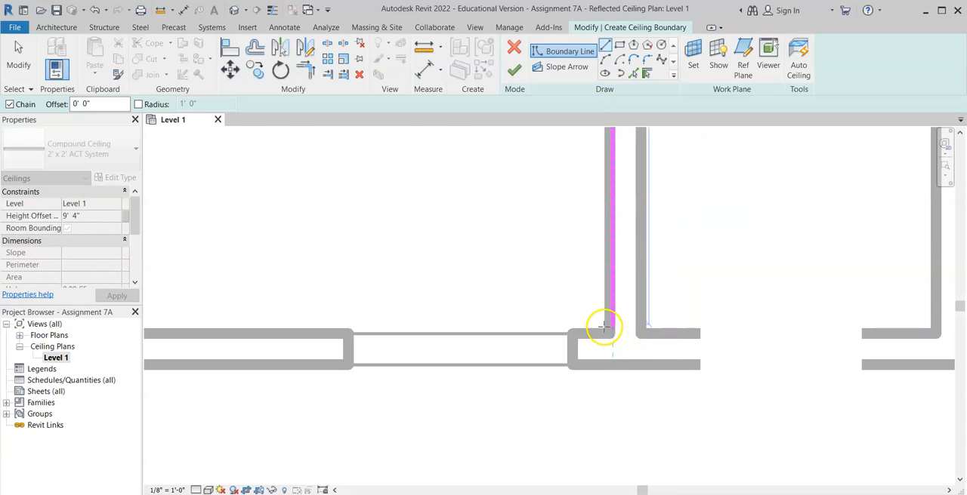
{"action": "left_click", "coordinate": [606, 328]}
Step: Close the left room's ceiling boundary with lines along its lower and left-hand walls, and finish the sketch
{"action": "scroll", "coordinate": [436, 321], "scroll_direction": "down", "scroll_amount": 1}
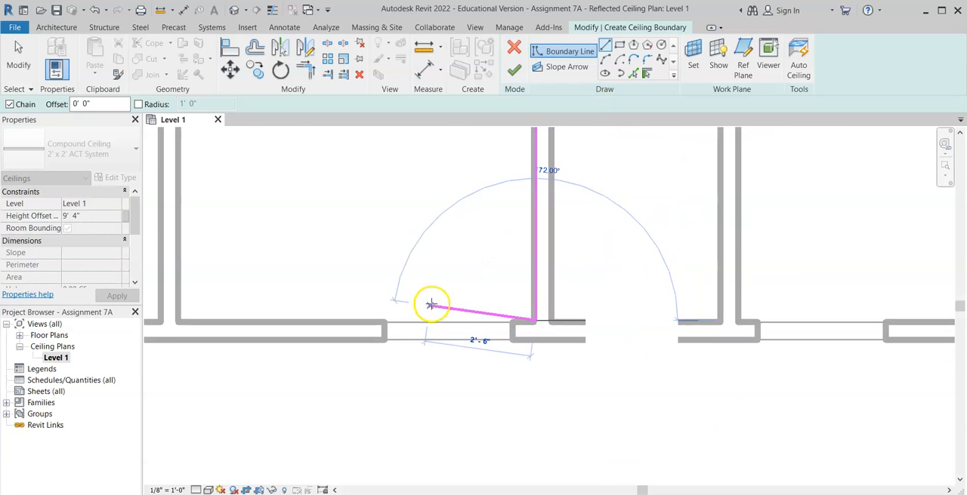
{"action": "middle_click_drag", "start_coordinate": [430, 304], "coordinate": [787, 339]}
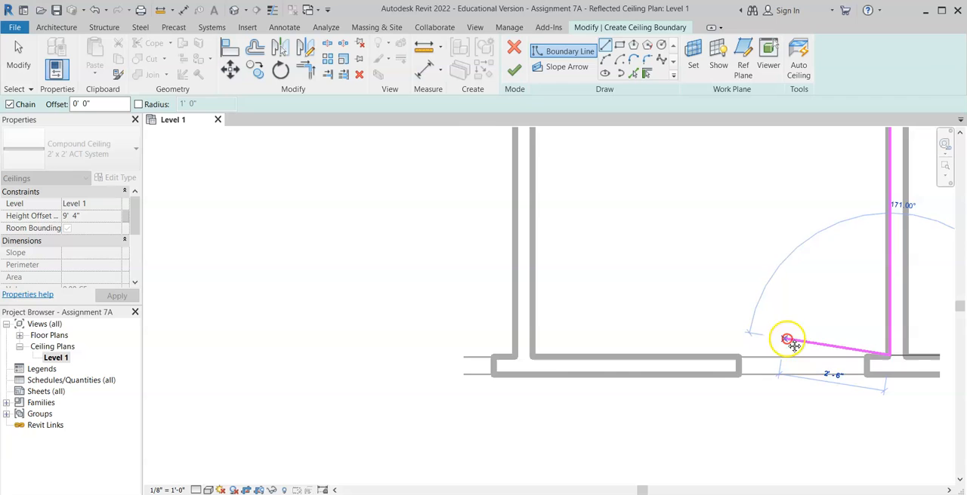
{"action": "left_click", "coordinate": [534, 356]}
{"action": "scroll", "coordinate": [572, 234], "scroll_direction": "down", "scroll_amount": 1}
{"action": "middle_click_drag", "start_coordinate": [574, 229], "coordinate": [541, 494]}
{"action": "scroll", "coordinate": [507, 269], "scroll_direction": "up", "scroll_amount": 3}
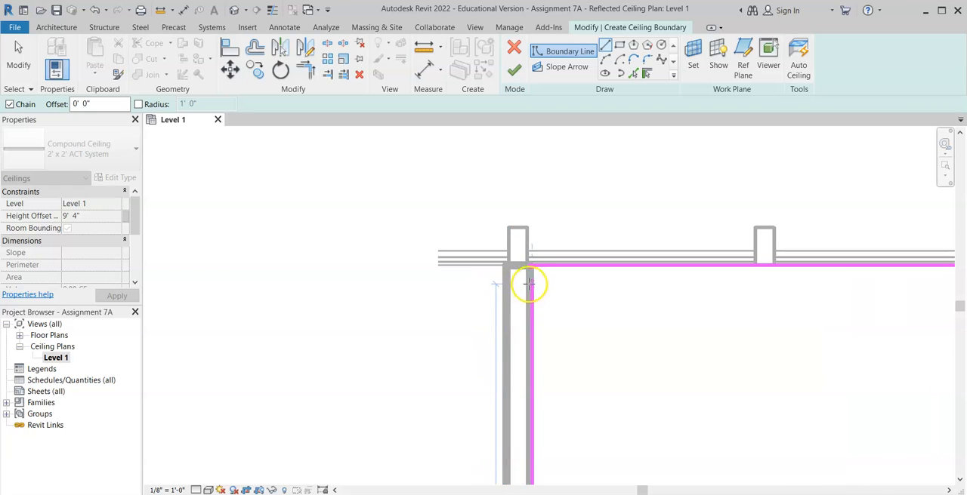
{"action": "left_click", "coordinate": [531, 265]}
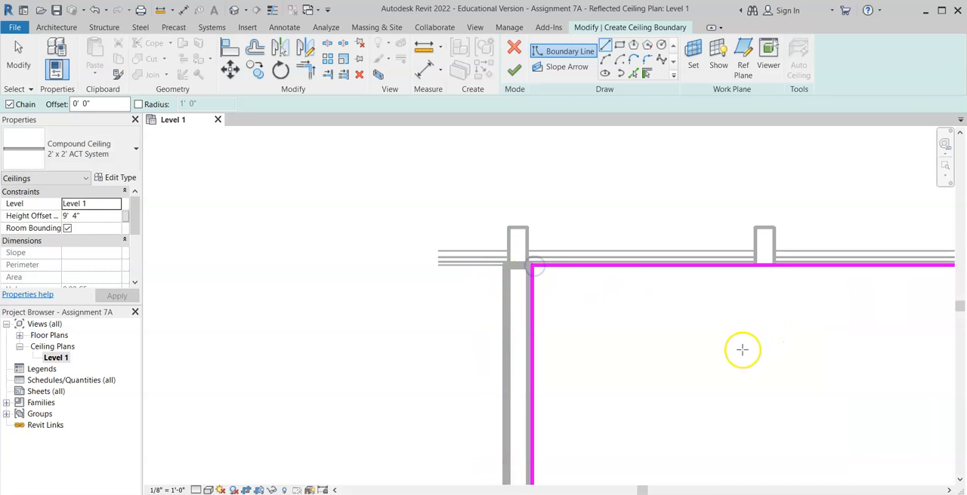
{"action": "left_click", "coordinate": [513, 71]}
{"action": "scroll", "coordinate": [753, 322], "scroll_direction": "down", "scroll_amount": 4}
{"action": "middle_click_drag", "start_coordinate": [837, 297], "coordinate": [567, 158]}
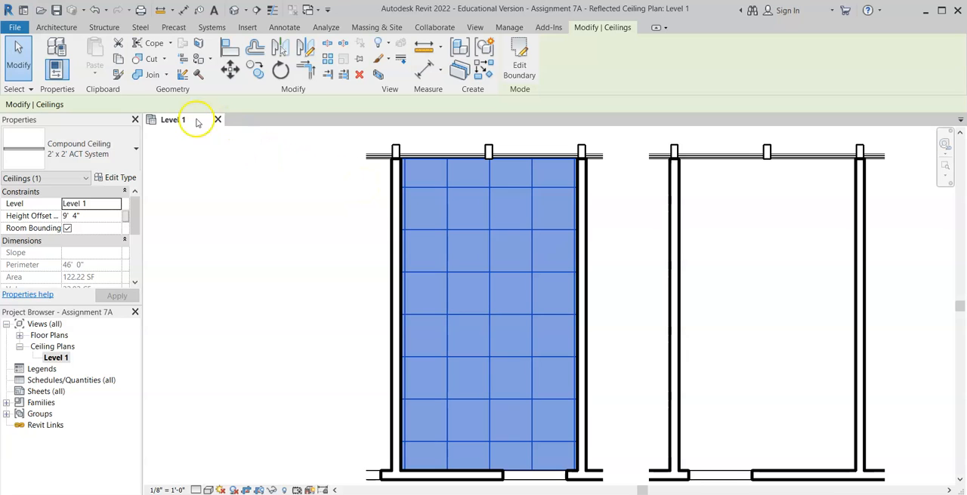
Step: Undo the left room's ceiling together with all its line-by-line boundary sketching
{"action": "left_click", "coordinate": [95, 10]}
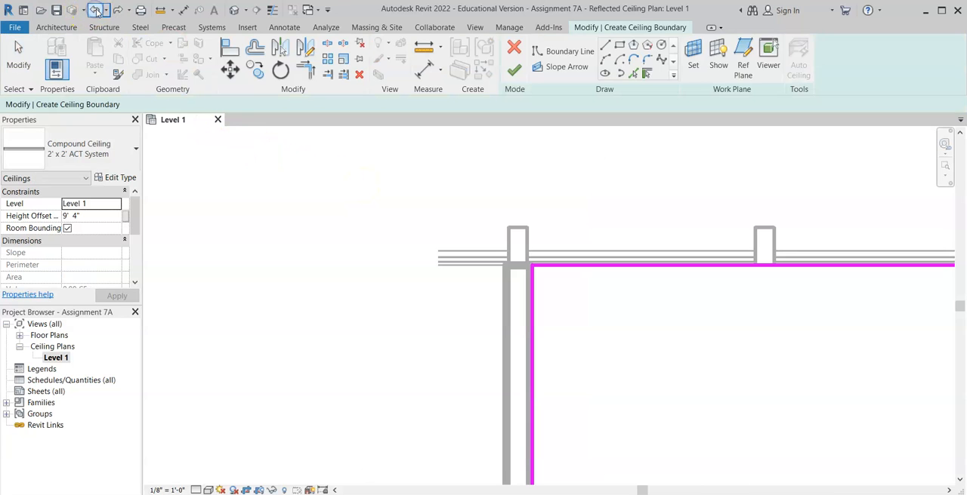
{"action": "left_click", "coordinate": [94, 10]}
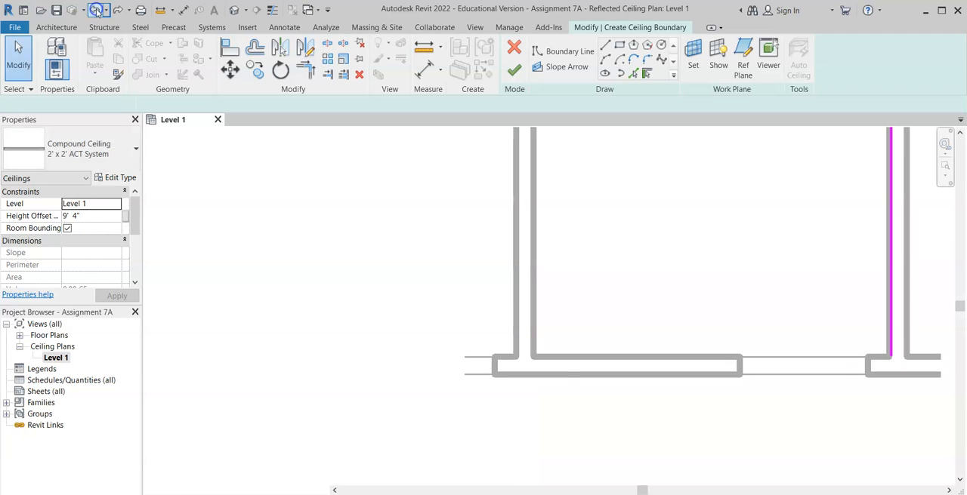
{"action": "left_click", "coordinate": [94, 10]}
{"action": "left_click", "coordinate": [94, 9]}
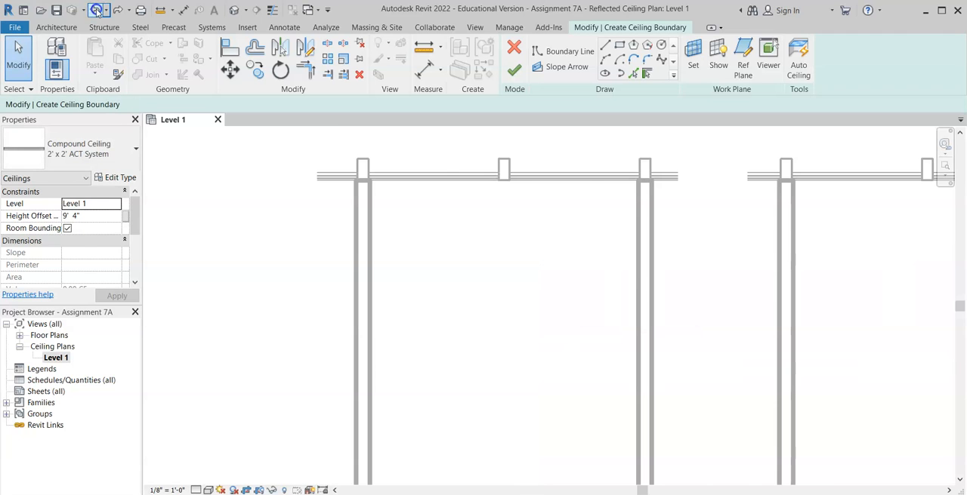
{"action": "left_click", "coordinate": [96, 10]}
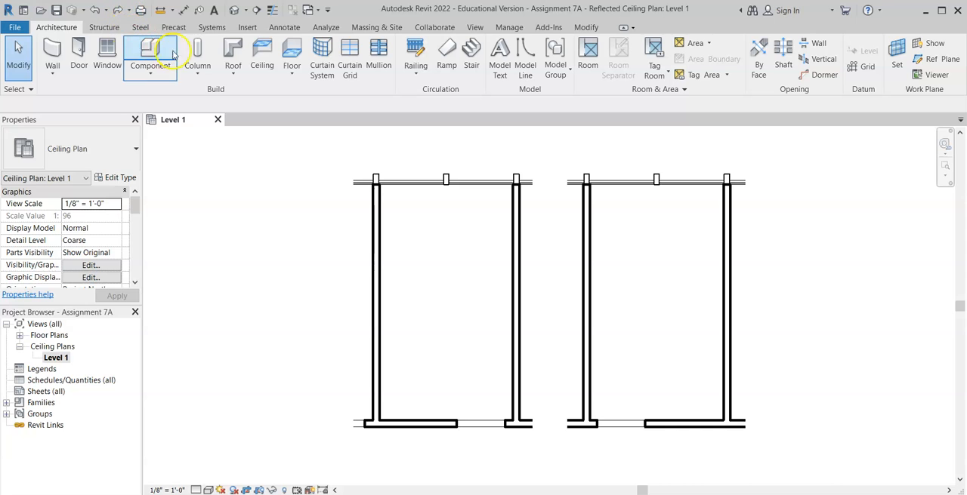
Step: Create the left room's ceiling from a rectangular boundary sketched between opposite inner wall corners
{"action": "left_click", "coordinate": [262, 57]}
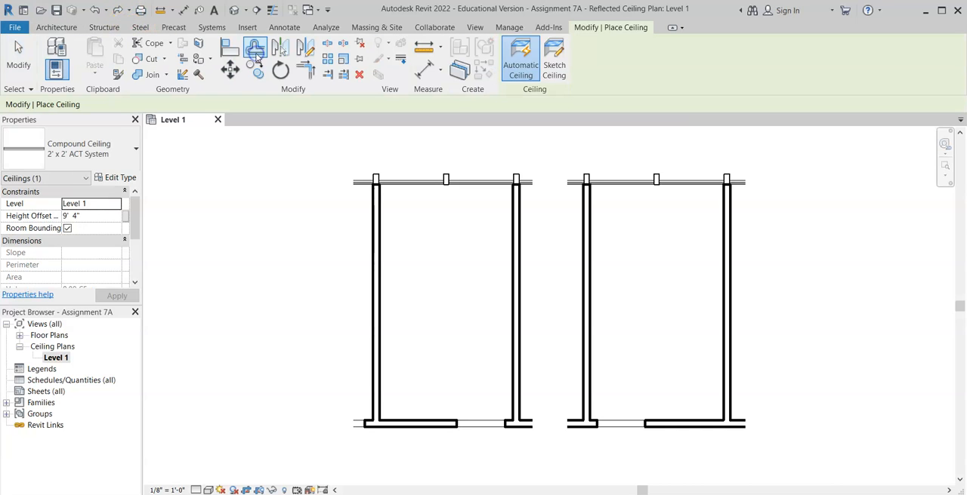
{"action": "left_click", "coordinate": [556, 51]}
{"action": "left_click", "coordinate": [619, 48]}
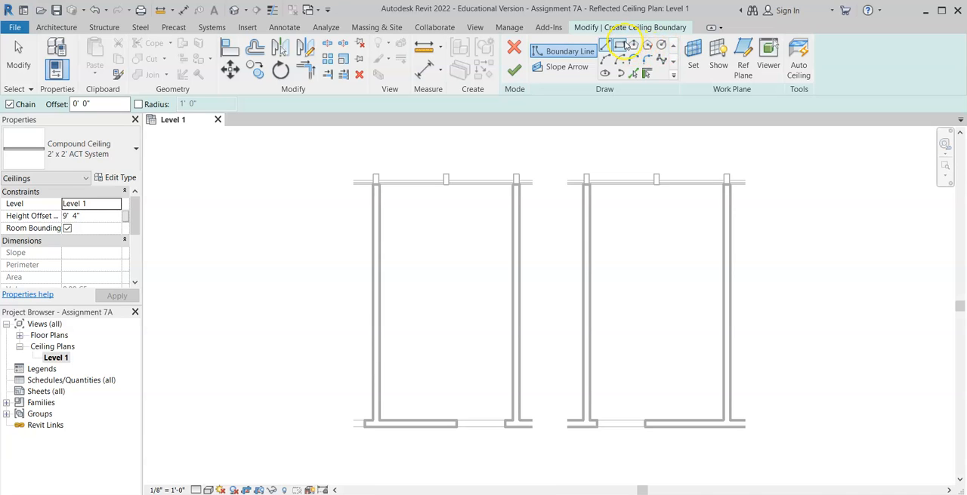
{"action": "left_click", "coordinate": [620, 47]}
{"action": "scroll", "coordinate": [398, 196], "scroll_direction": "up", "scroll_amount": 2}
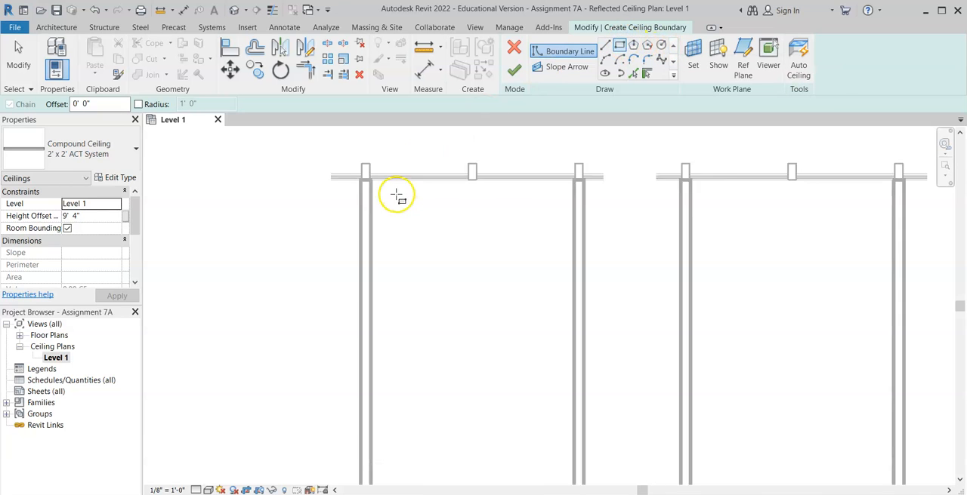
{"action": "scroll", "coordinate": [398, 196], "scroll_direction": "up", "scroll_amount": 1}
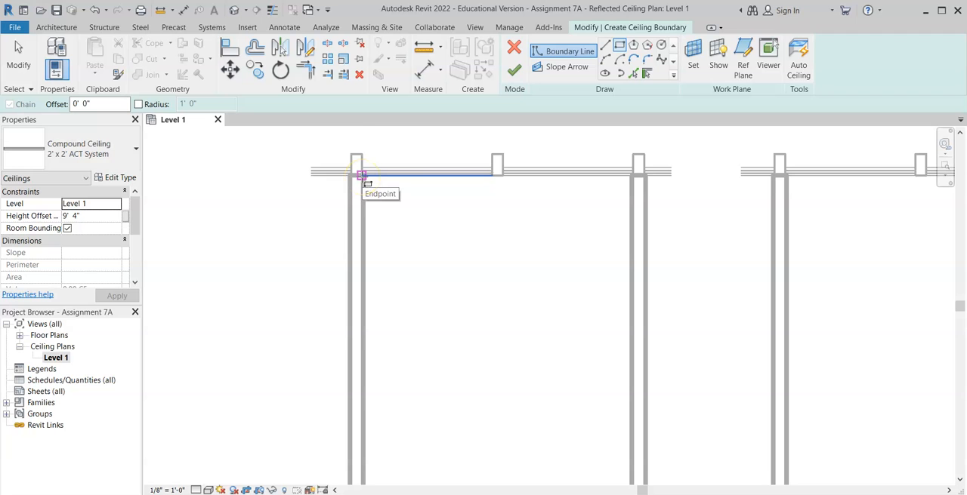
{"action": "left_click", "coordinate": [362, 176]}
{"action": "scroll", "coordinate": [514, 359], "scroll_direction": "down", "scroll_amount": 2}
{"action": "scroll", "coordinate": [499, 352], "scroll_direction": "up", "scroll_amount": 4}
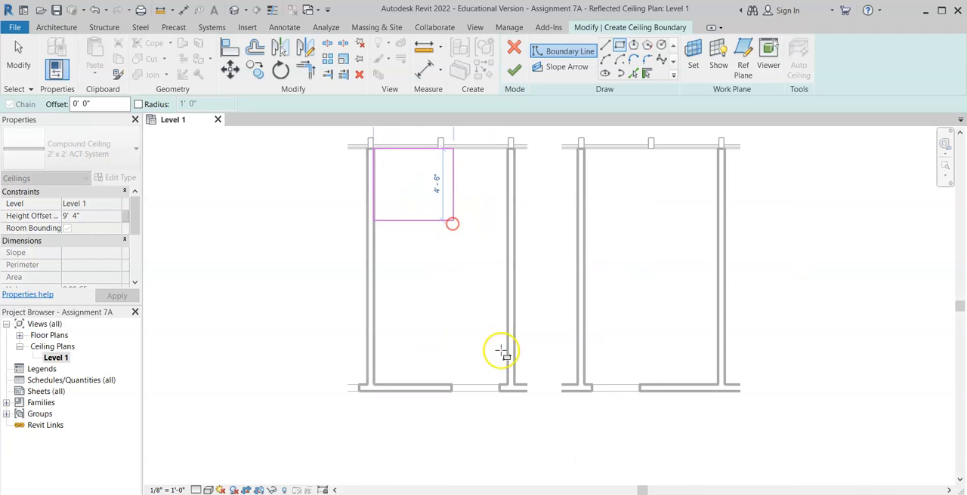
{"action": "left_click", "coordinate": [512, 389]}
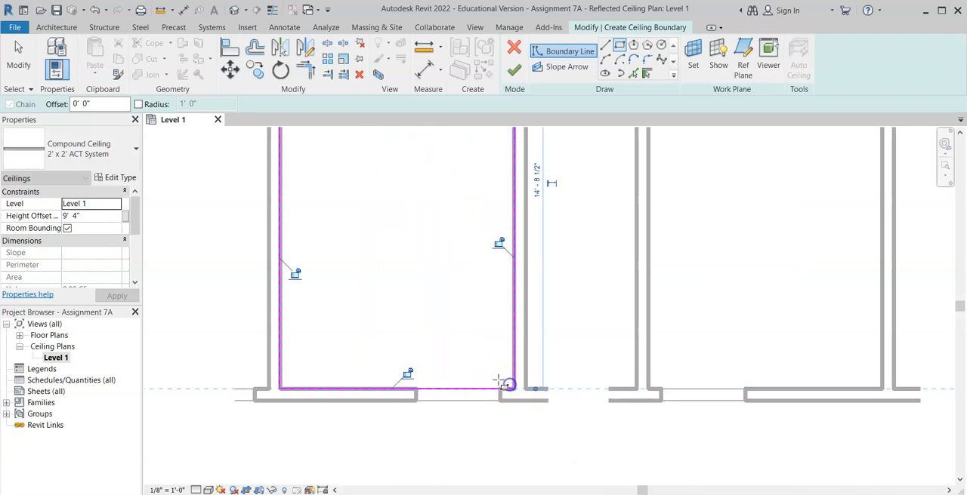
{"action": "left_click", "coordinate": [513, 69]}
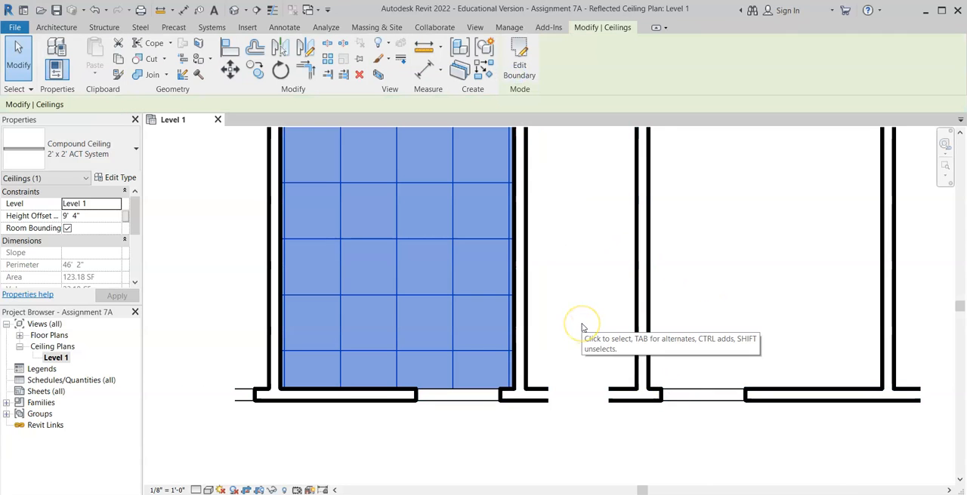
Step: Place an automatic 2' x 2' ACT System ceiling at a 9' 4" height offset in the right room
{"action": "scroll", "coordinate": [400, 276], "scroll_direction": "down", "scroll_amount": 1}
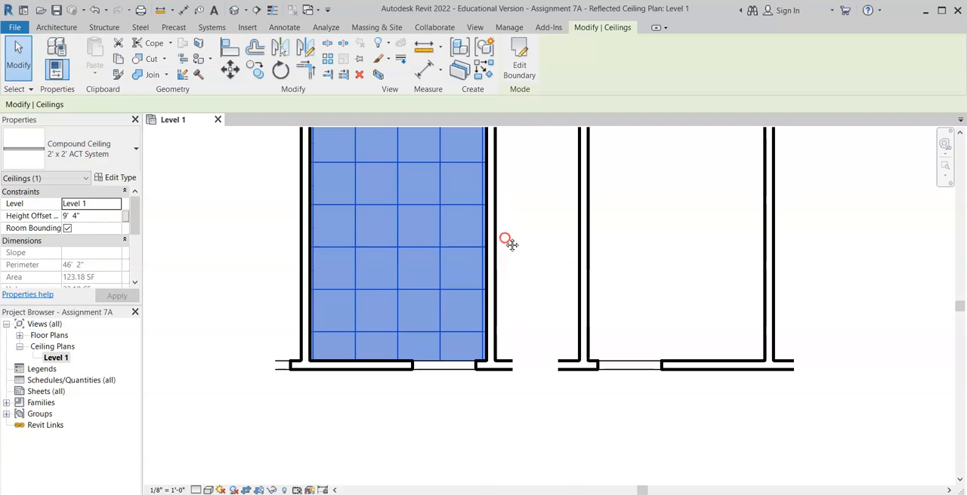
{"action": "middle_click_drag", "start_coordinate": [509, 242], "coordinate": [475, 361]}
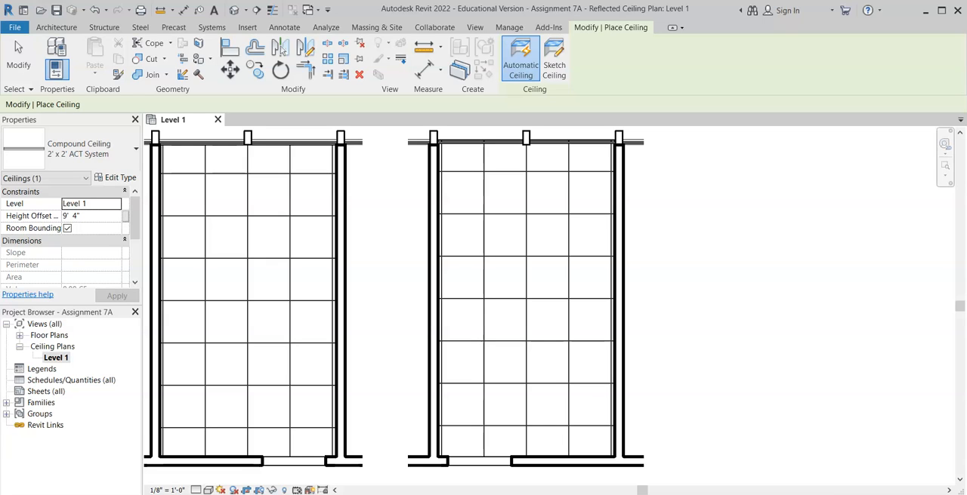
{"action": "key", "text": "Escape"}
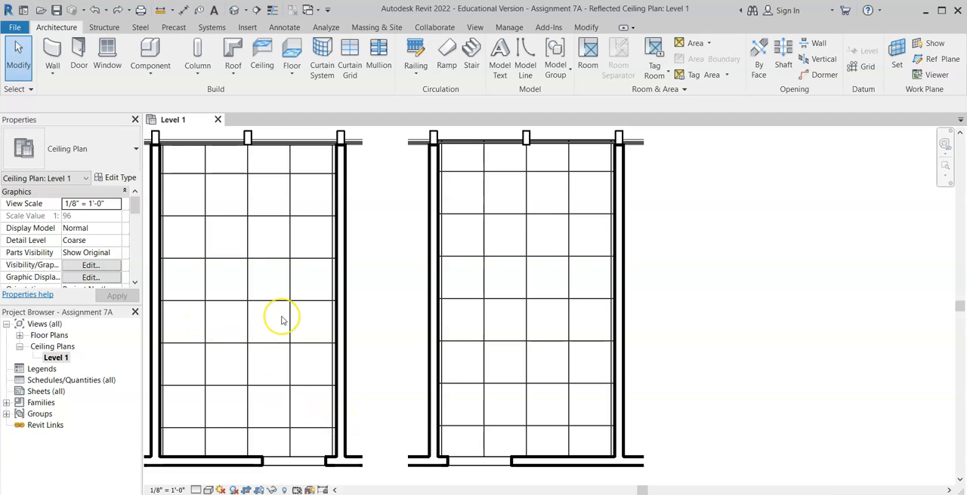
Step: Move a vertical grid line of the left room's ceiling 1' to the right to shift the tile pattern
{"action": "left_click", "coordinate": [205, 323]}
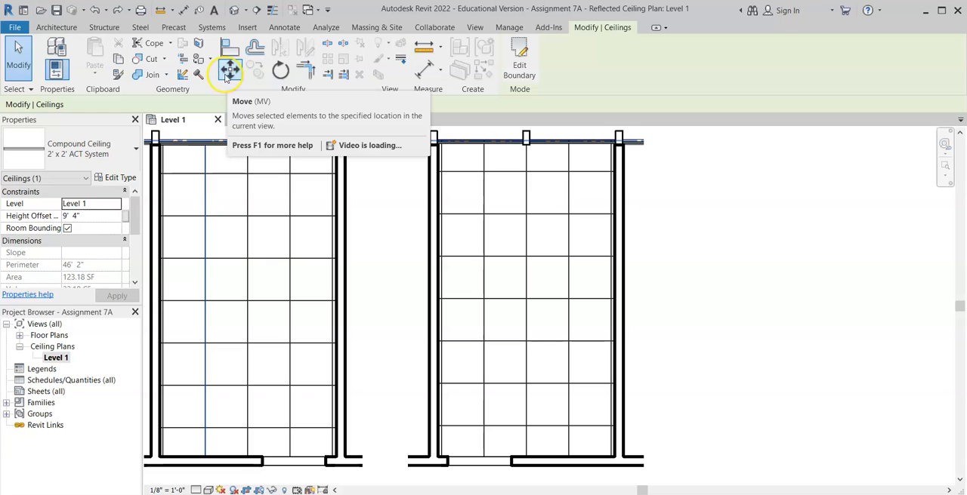
{"action": "left_click", "coordinate": [228, 70]}
{"action": "left_click", "coordinate": [204, 303]}
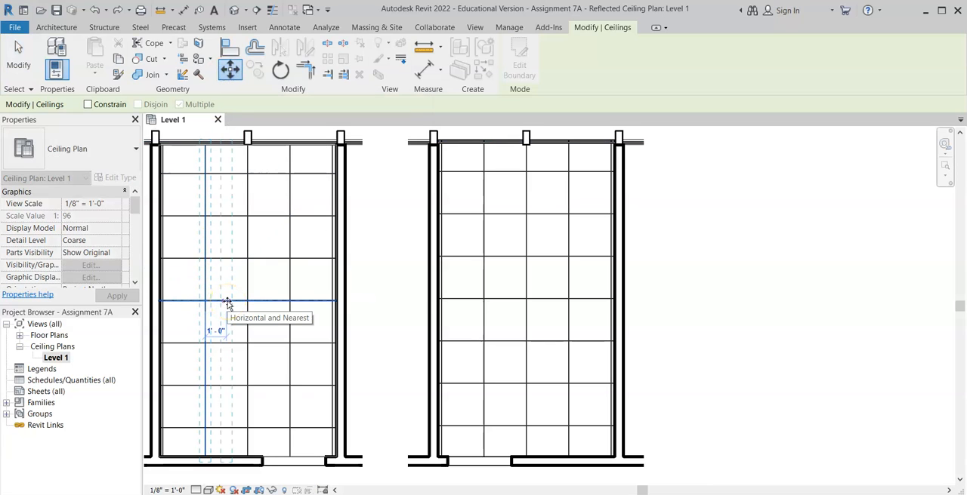
{"action": "type", "text": "1"}
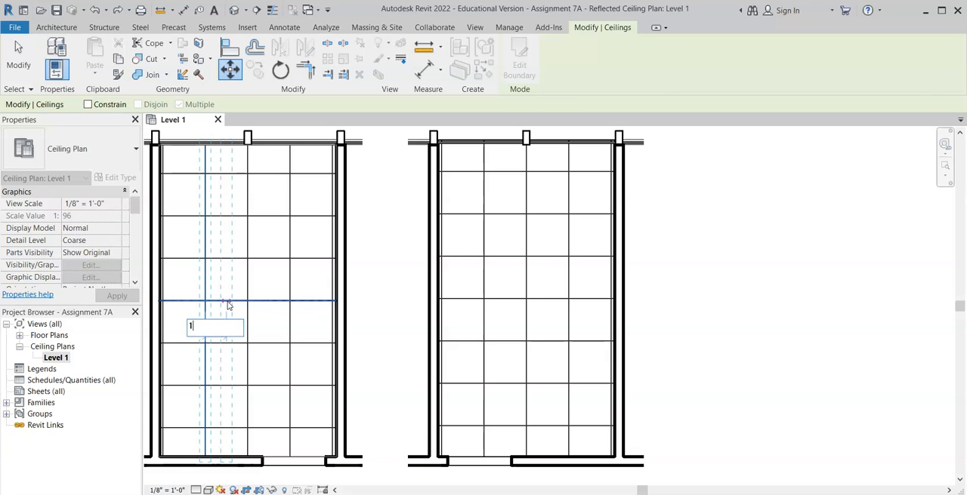
{"action": "key", "text": "Return"}
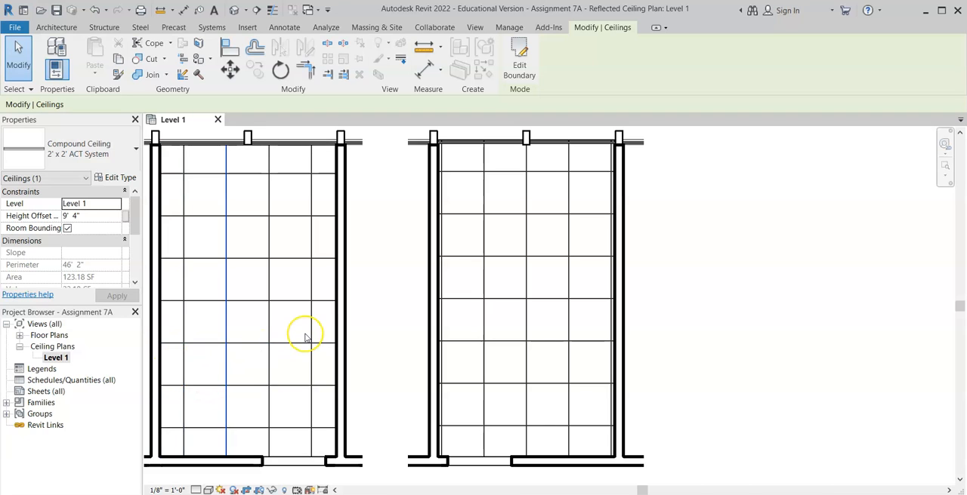
{"action": "left_click", "coordinate": [328, 323]}
{"action": "left_click", "coordinate": [248, 377]}
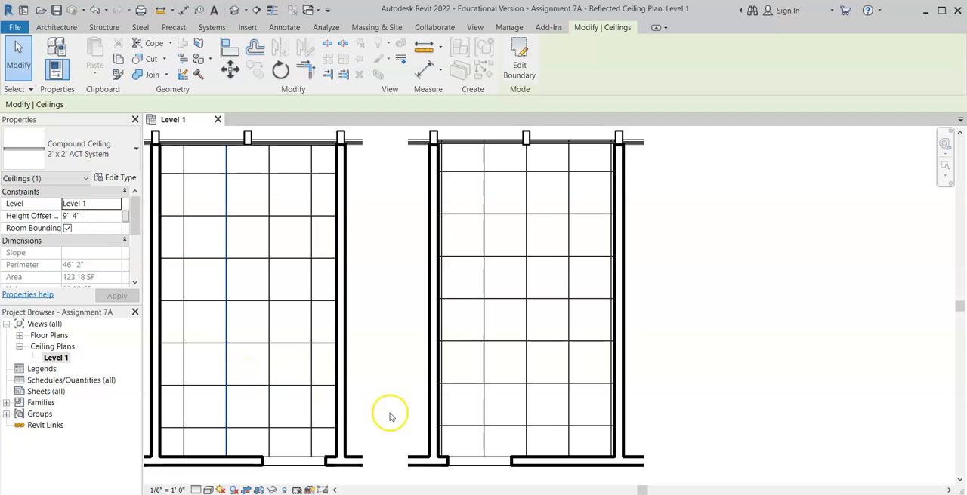
Step: Move a vertical grid line of the right room's ceiling 1' to the right to shift its tile pattern
{"action": "left_click", "coordinate": [485, 370]}
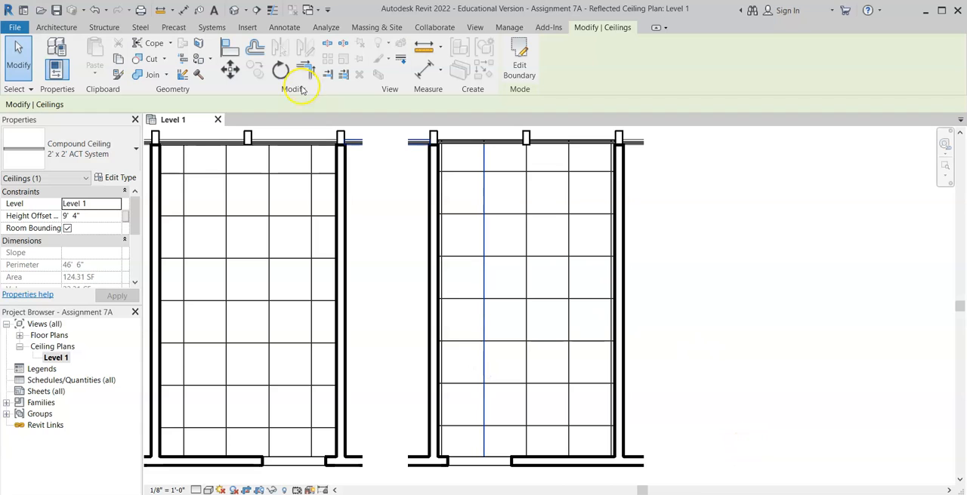
{"action": "left_click", "coordinate": [230, 70]}
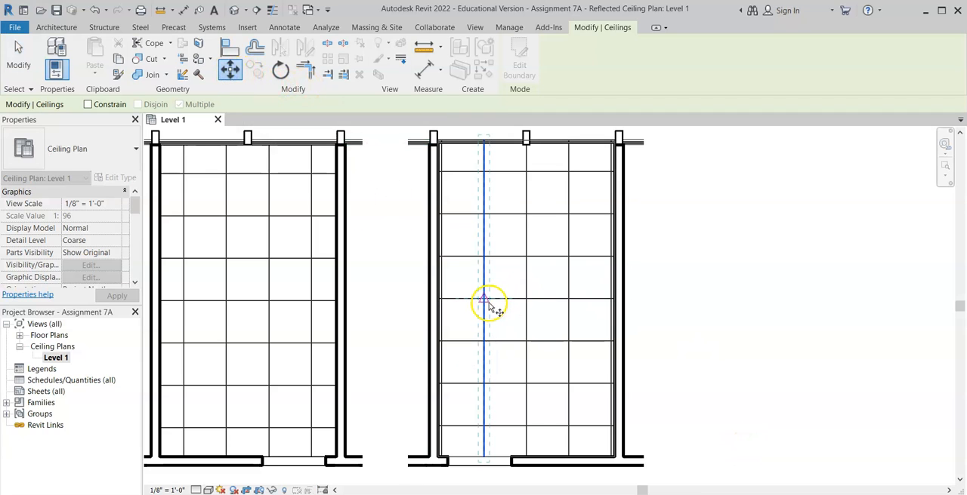
{"action": "left_click", "coordinate": [544, 299]}
{"action": "type", "text": "1'"}
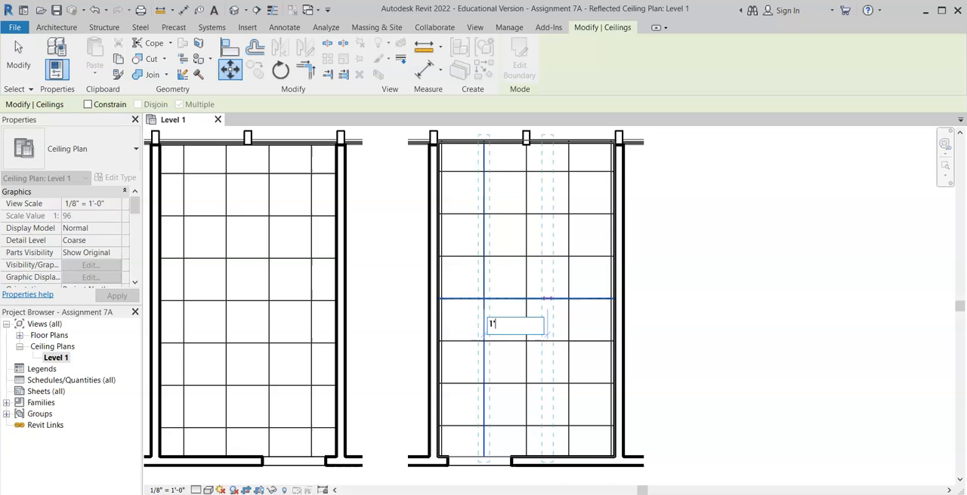
{"action": "key", "text": "Return"}
{"action": "left_click", "coordinate": [712, 291]}
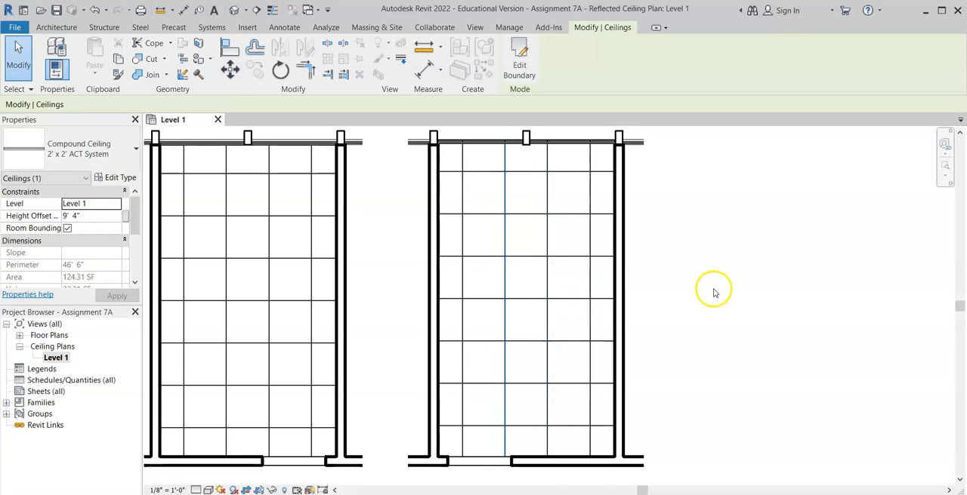
{"action": "left_click", "coordinate": [634, 471]}
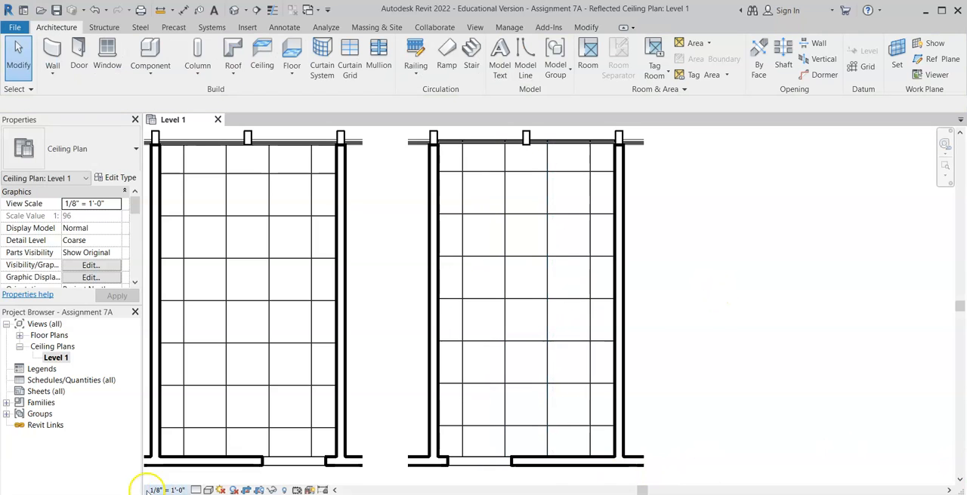
Step: Rotate the left room's ceiling grid by 45° from one of its horizontal grid lines to make a diagonal tile pattern
{"action": "scroll", "coordinate": [774, 290], "scroll_direction": "down", "scroll_amount": 1}
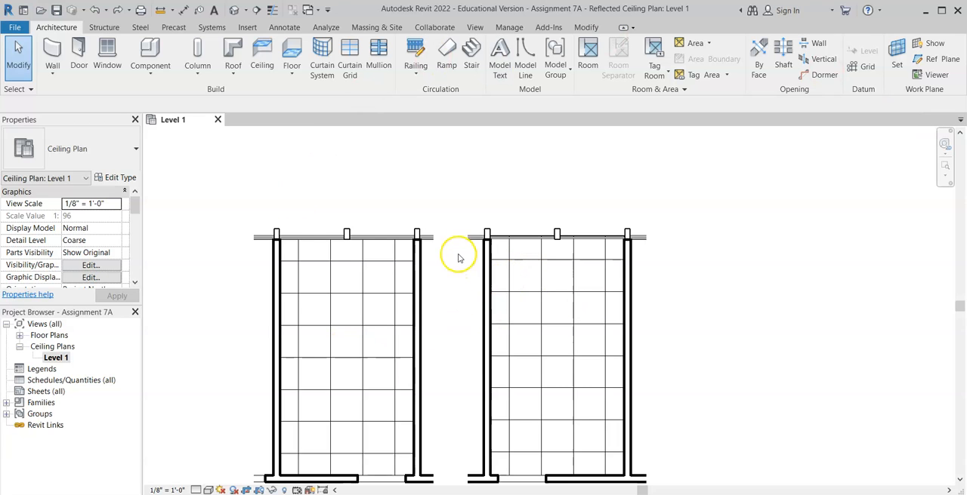
{"action": "scroll", "coordinate": [432, 293], "scroll_direction": "down", "scroll_amount": 1}
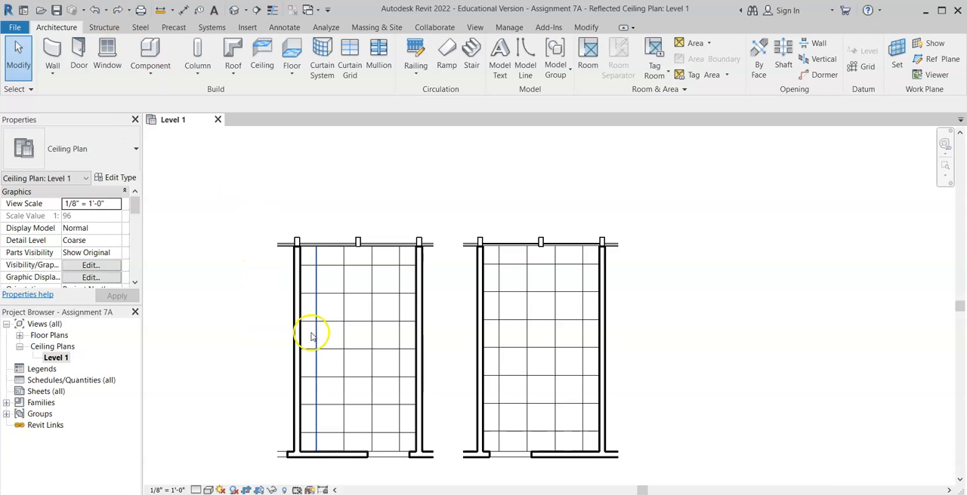
{"action": "left_click", "coordinate": [330, 350]}
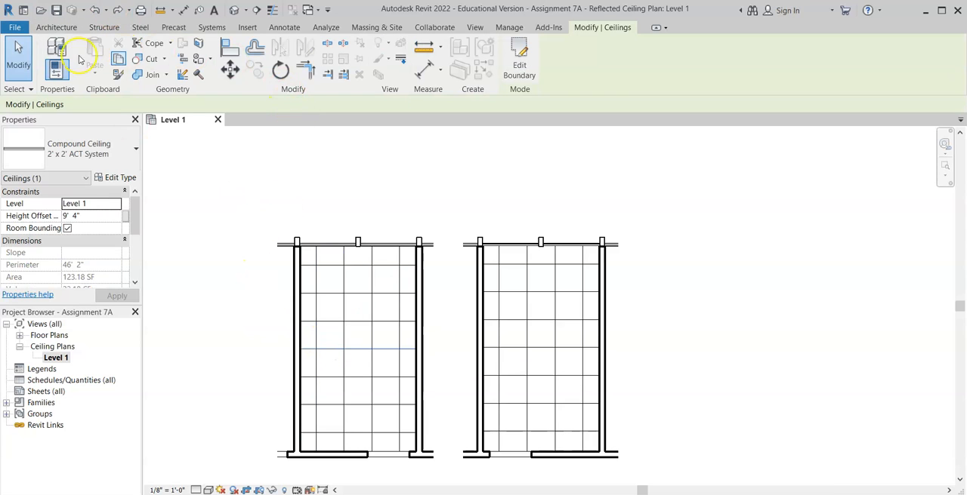
{"action": "left_click", "coordinate": [282, 70]}
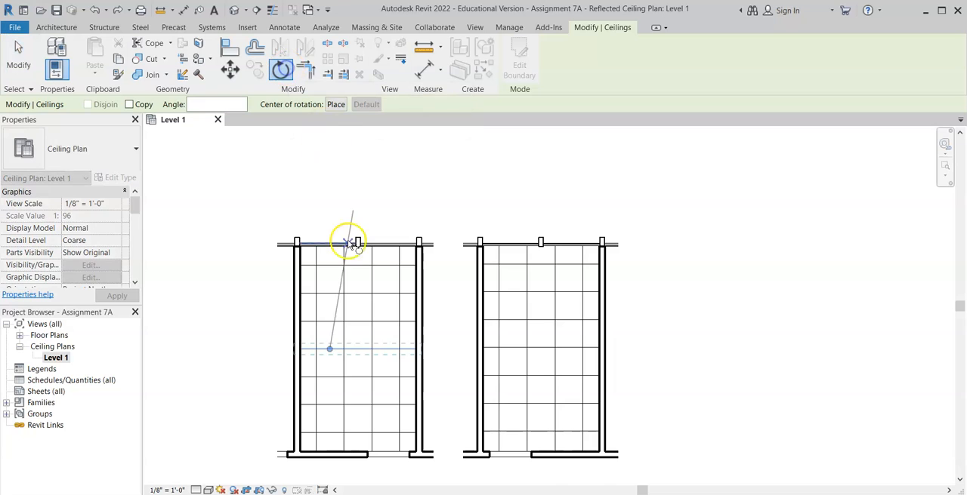
{"action": "left_click", "coordinate": [330, 307]}
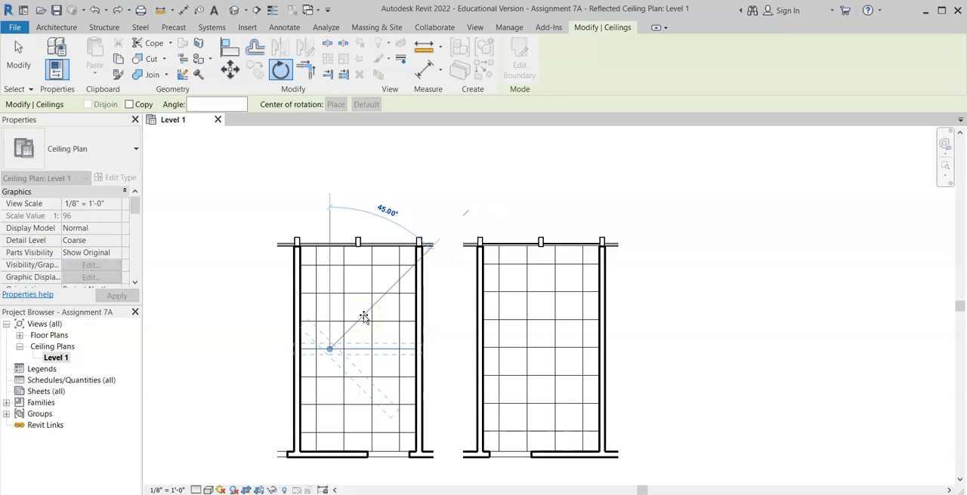
{"action": "left_click", "coordinate": [363, 317]}
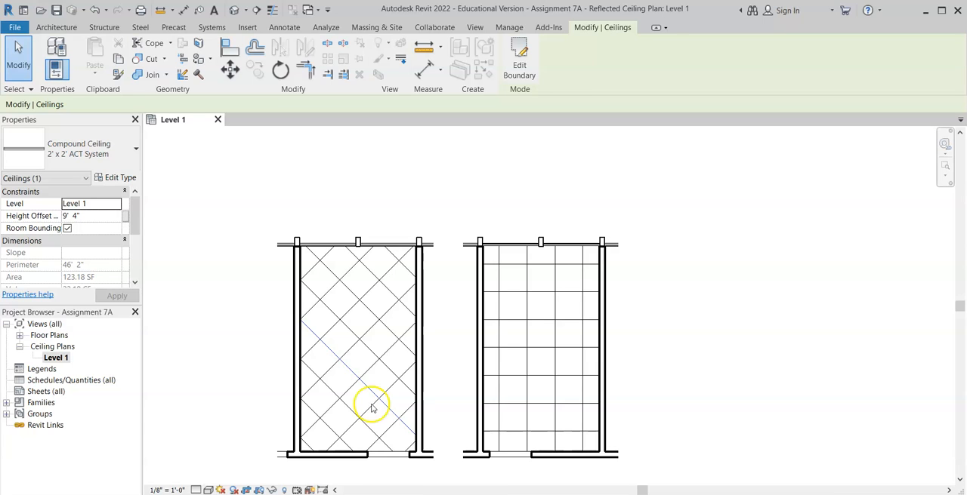
{"action": "key", "text": "c"}
{"action": "key", "text": "s"}
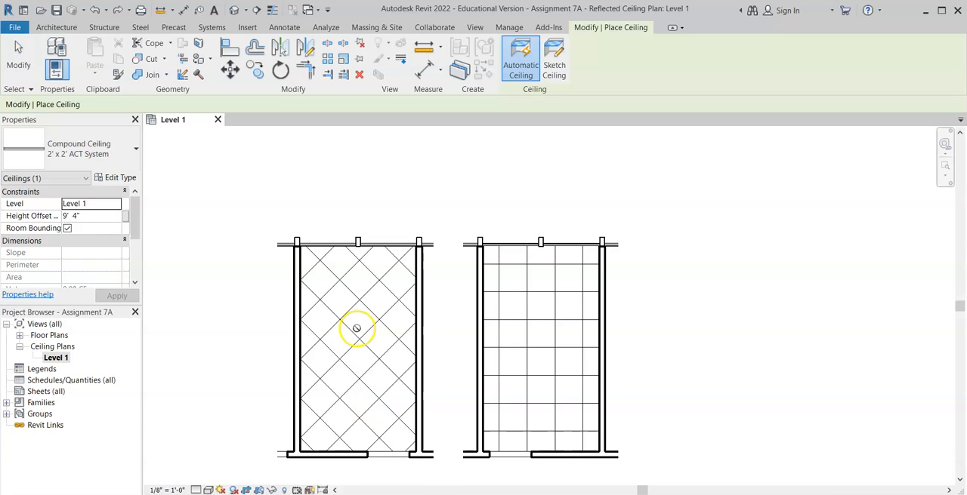
{"action": "left_click", "coordinate": [19, 53]}
Step: Change the left room's ceiling type to 2' x 4' ACT System
{"action": "left_click", "coordinate": [314, 272]}
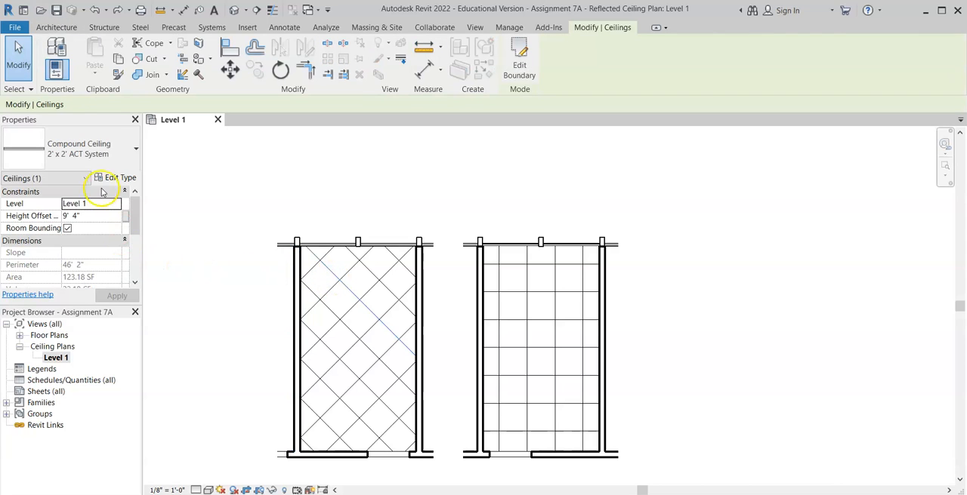
{"action": "left_click", "coordinate": [125, 146]}
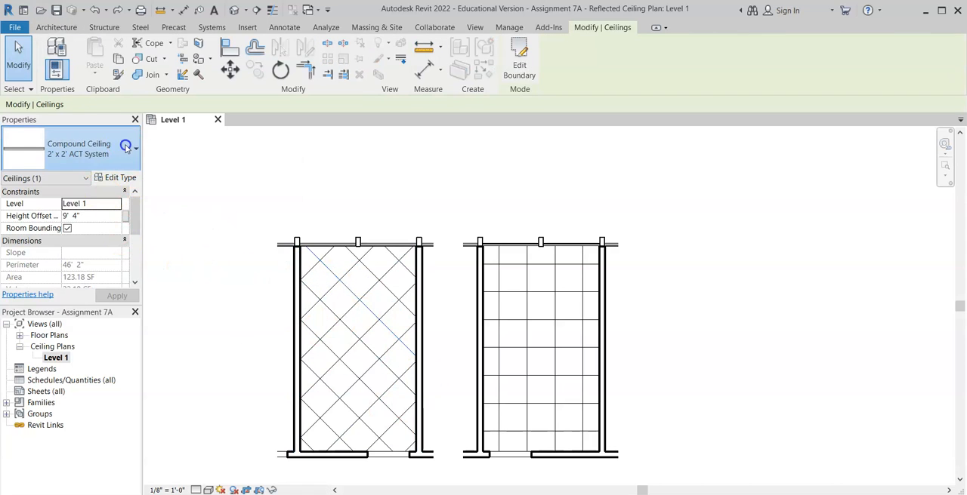
{"action": "left_click", "coordinate": [88, 278]}
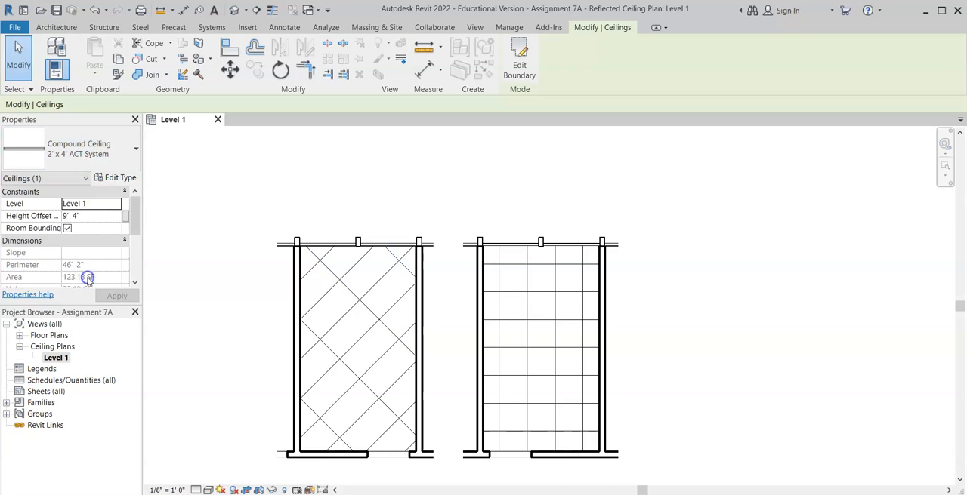
Step: Change the left room's ceiling type to GWB on Mtl. Stud and deselect it
{"action": "left_click", "coordinate": [96, 145]}
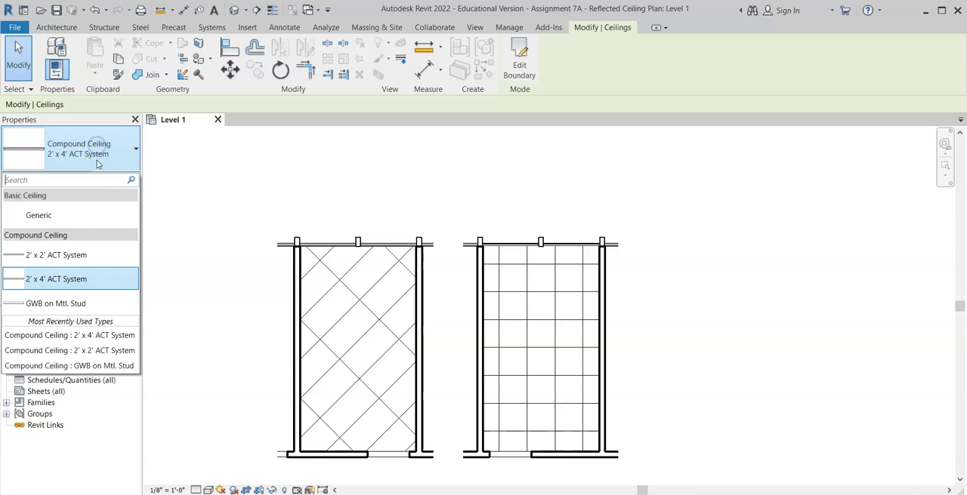
{"action": "left_click", "coordinate": [95, 303]}
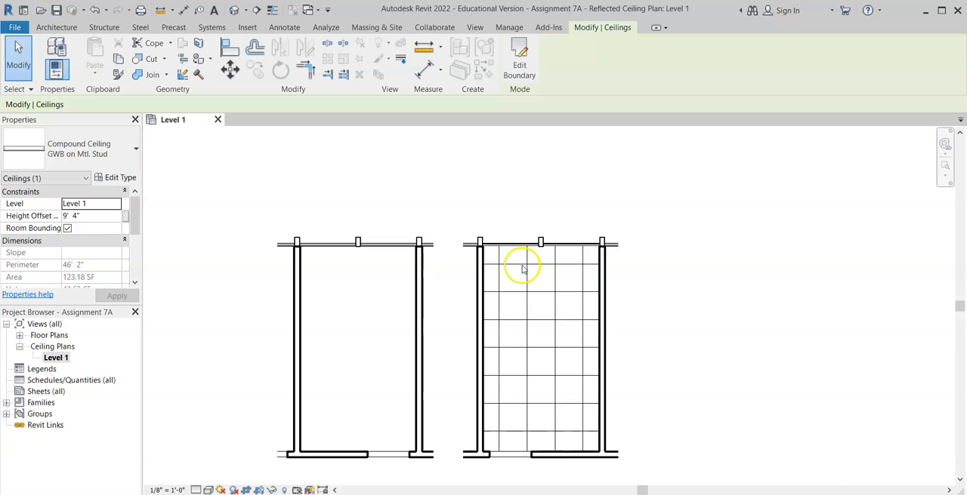
{"action": "left_click", "coordinate": [370, 326]}
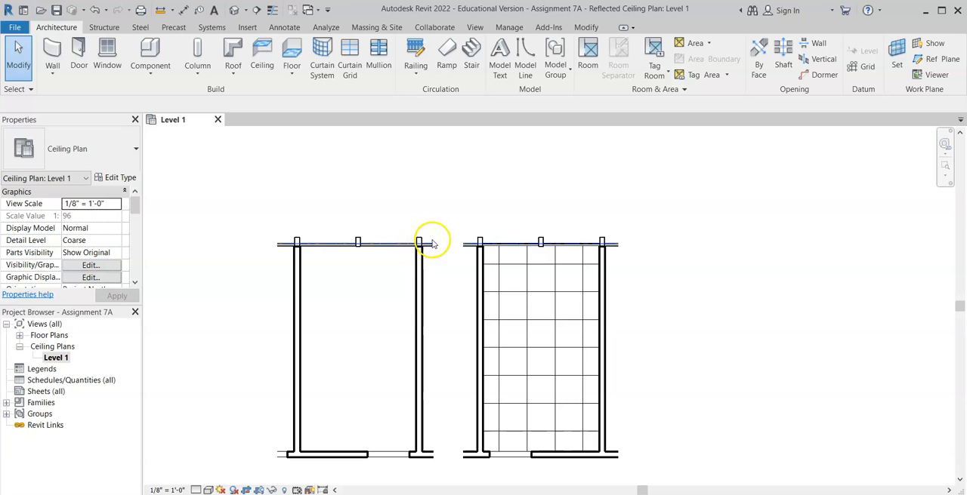
Step: Window-select the left room's elements, filter the selection to Ceilings only, and change the ceiling type to 2' x 2' ACT System
{"action": "scroll", "coordinate": [444, 234], "scroll_direction": "up", "scroll_amount": 2}
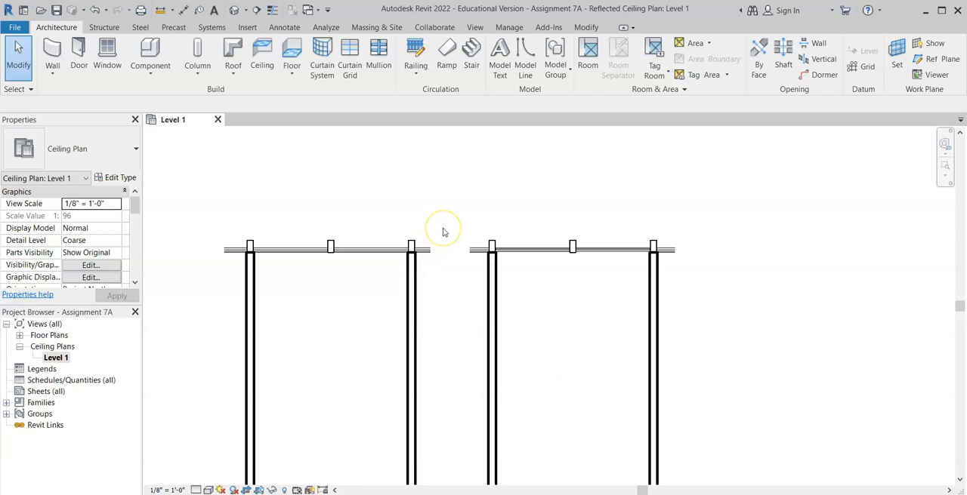
{"action": "left_click_drag", "start_coordinate": [451, 227], "coordinate": [394, 300]}
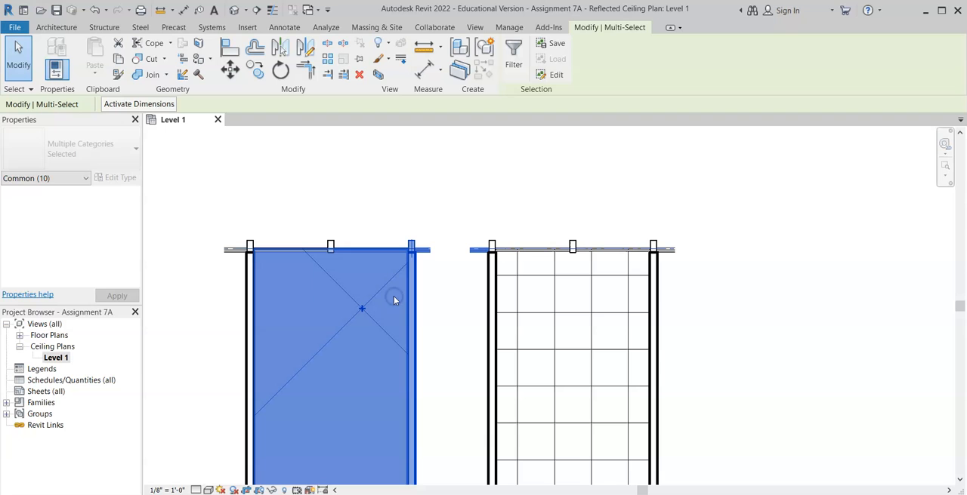
{"action": "left_click", "coordinate": [514, 57]}
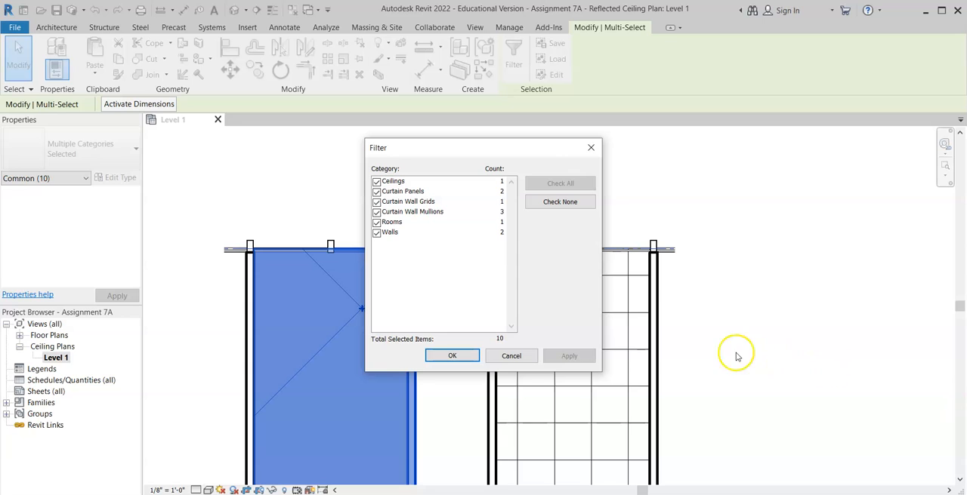
{"action": "left_click", "coordinate": [377, 192]}
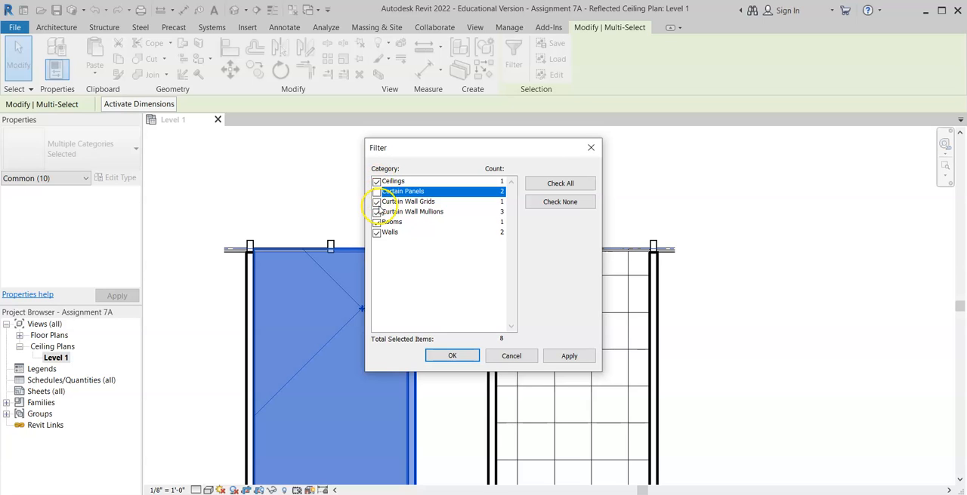
{"action": "left_click", "coordinate": [376, 202]}
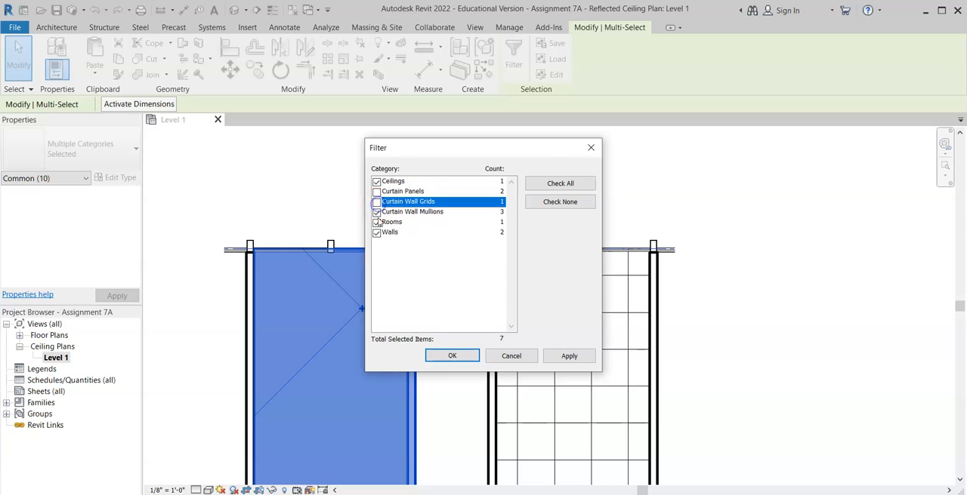
{"action": "left_click", "coordinate": [377, 212]}
{"action": "left_click", "coordinate": [377, 222]}
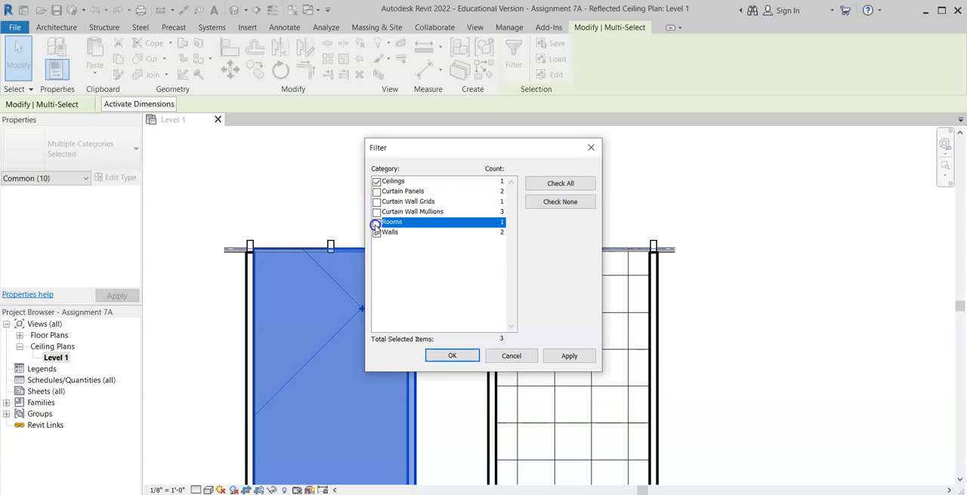
{"action": "left_click", "coordinate": [377, 232]}
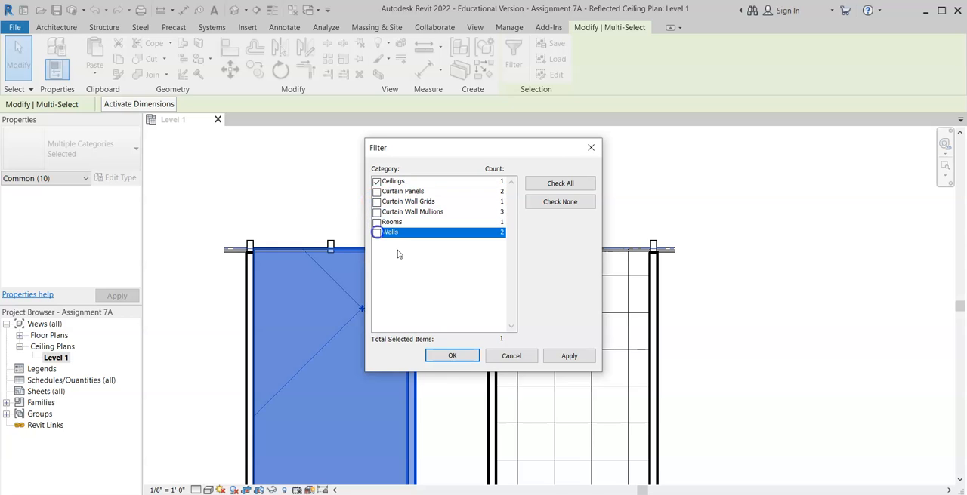
{"action": "left_click", "coordinate": [463, 358]}
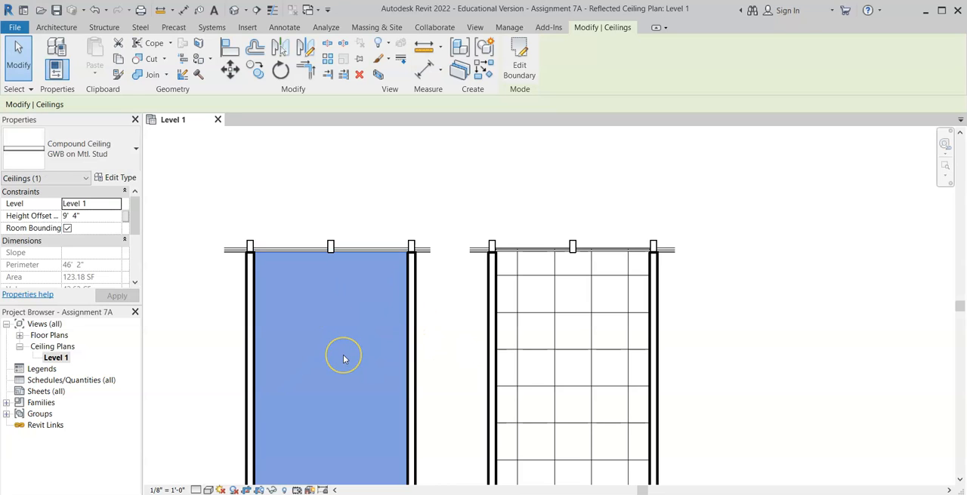
{"action": "left_click", "coordinate": [99, 141]}
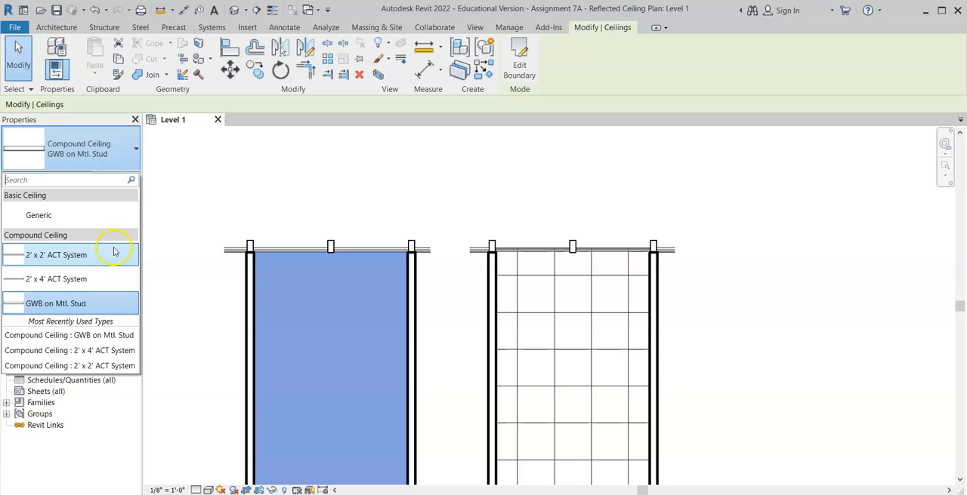
{"action": "left_click", "coordinate": [113, 253]}
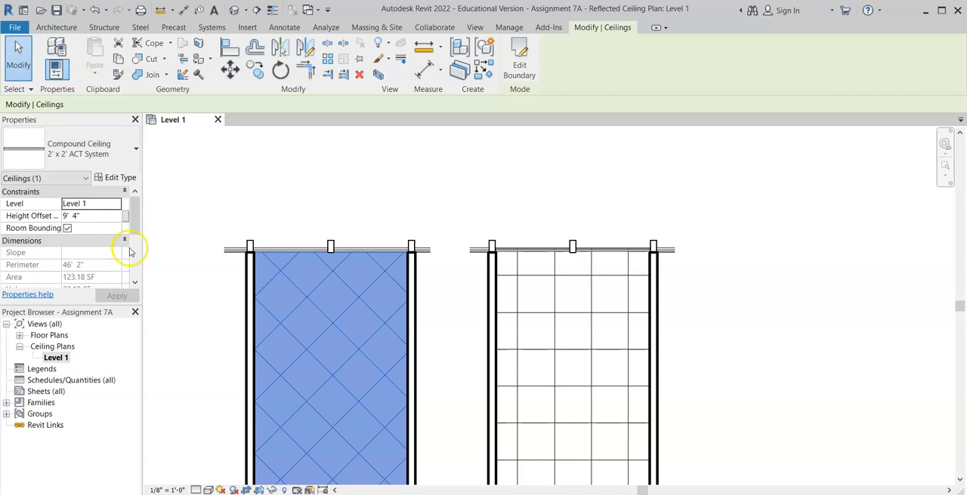